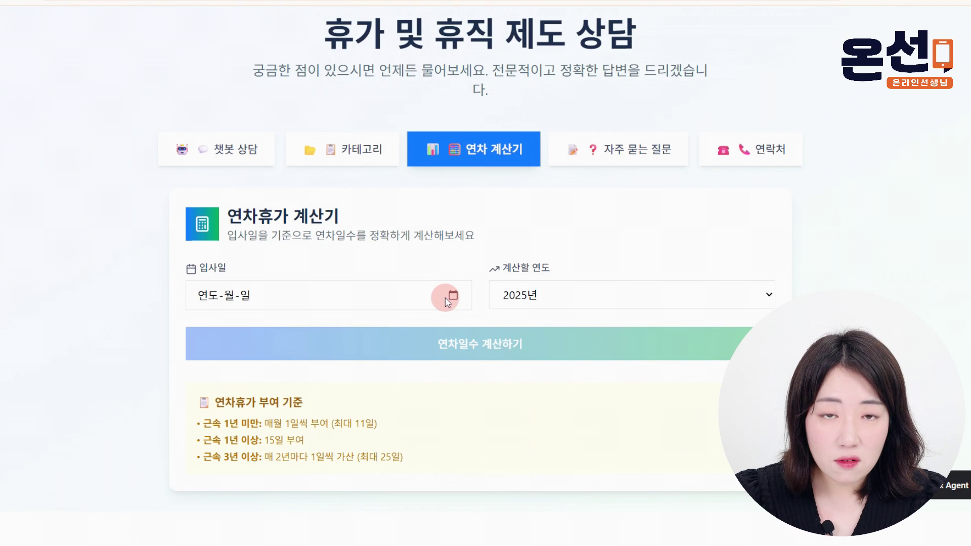
# Step: Calculate the 2025 annual leave for a hire date of 2025-01-01 in the annual leave calculator
pyautogui.click(445, 299)
pyautogui.write('2025-월-일')
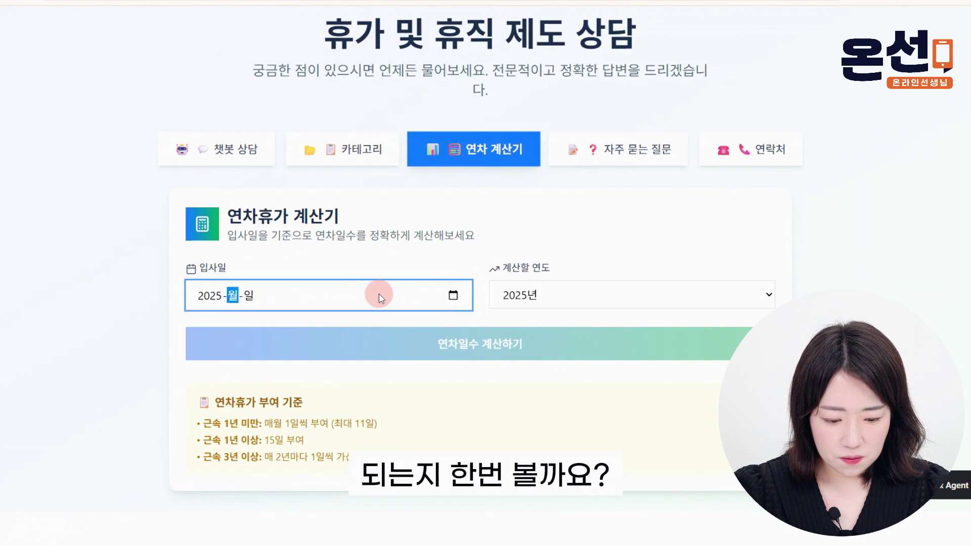
pyautogui.click(240, 296)
pyautogui.write('1')
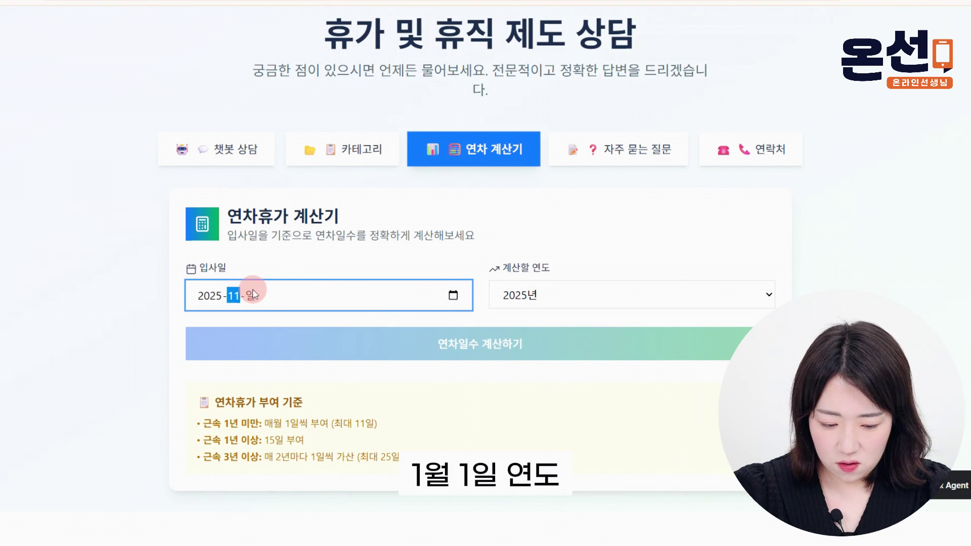
pyautogui.click(252, 293)
pyautogui.write('1')
pyautogui.click(558, 217)
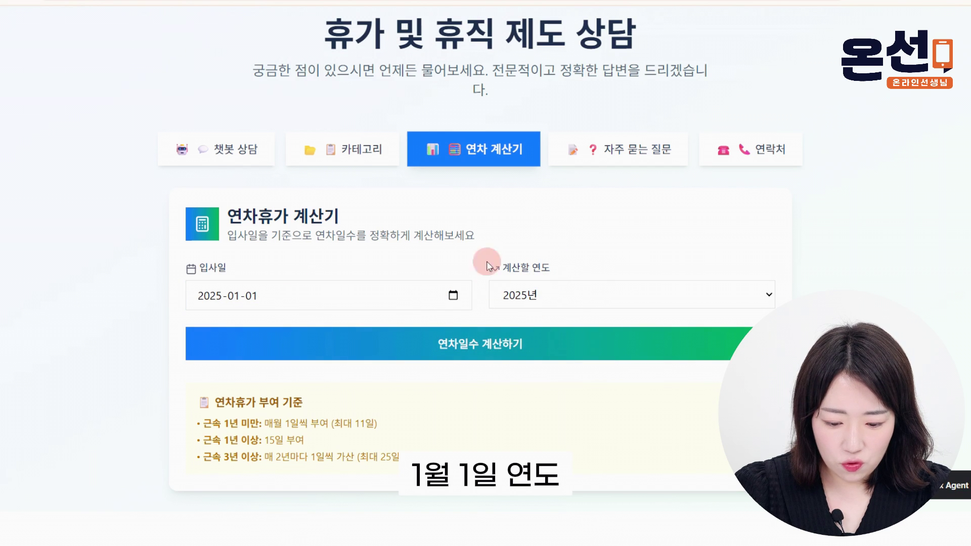
pyautogui.click(525, 354)
pyautogui.scroll(-3, 667, 418)
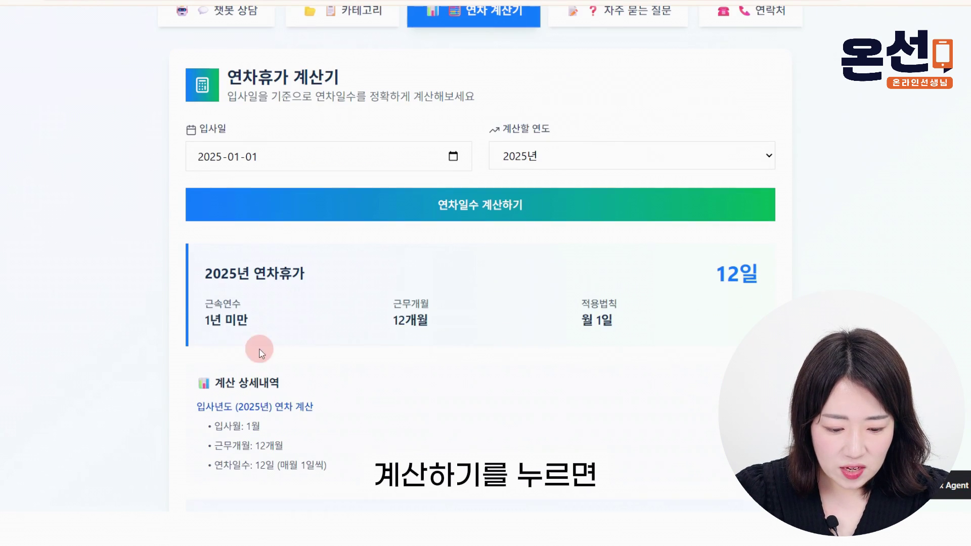
# Step: Check the calculated service length, months worked, applied rule and total leave days in the result card
pyautogui.moveTo(204, 326); pyautogui.dragTo(264, 319)
pyautogui.moveTo(398, 320); pyautogui.dragTo(430, 319)
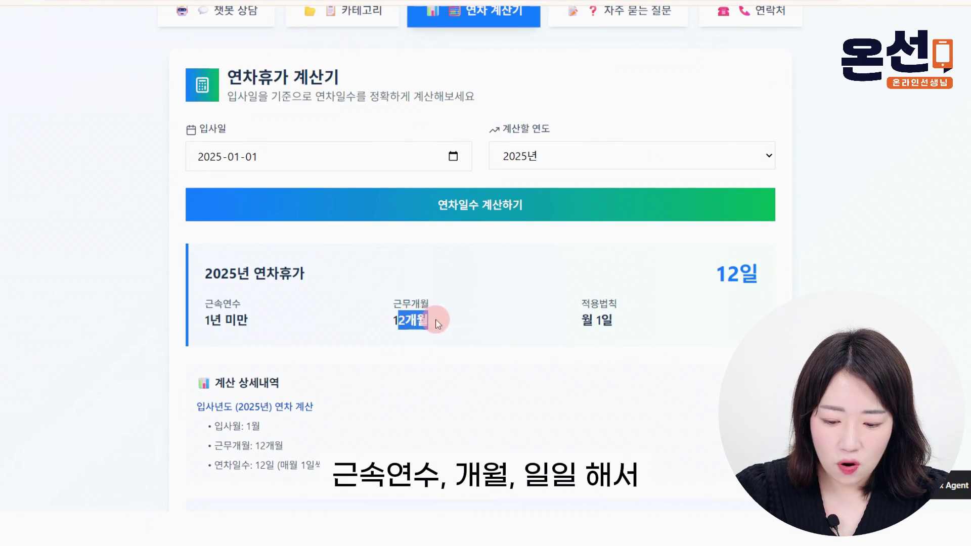
pyautogui.tripleClick(609, 327)
pyautogui.moveTo(711, 271); pyautogui.dragTo(773, 270)
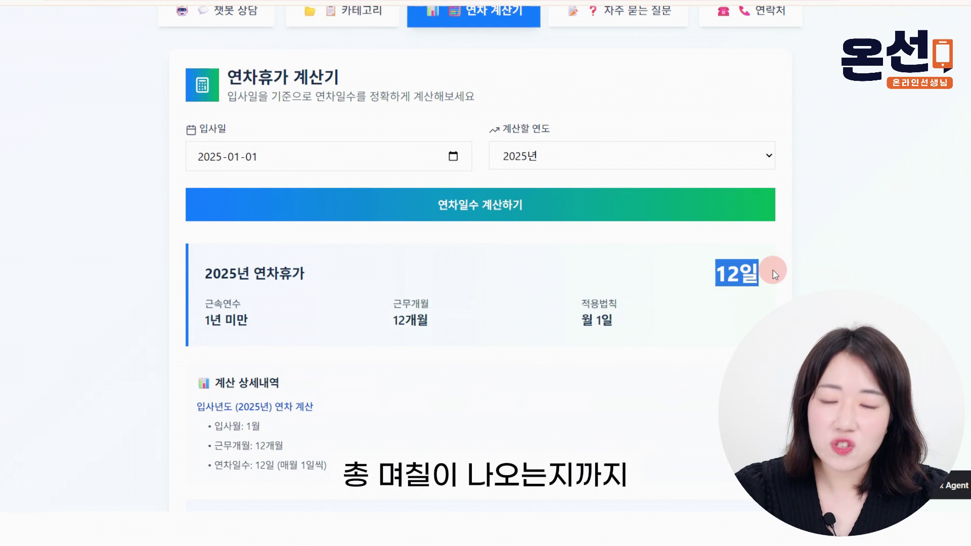
pyautogui.click(772, 276)
# Step: View the chatbot site's frequently asked questions section and its contact information section
pyautogui.scroll(2, 693, 190)
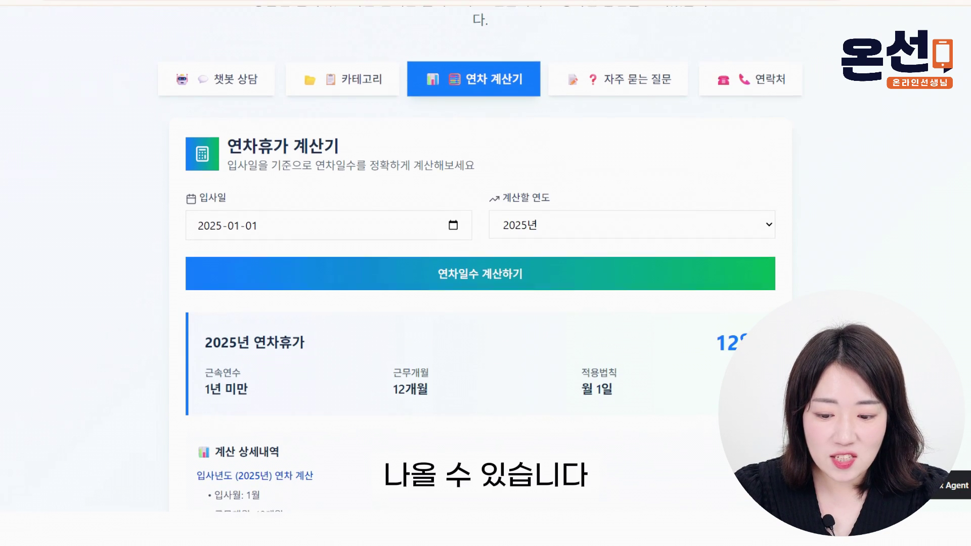
pyautogui.click(647, 93)
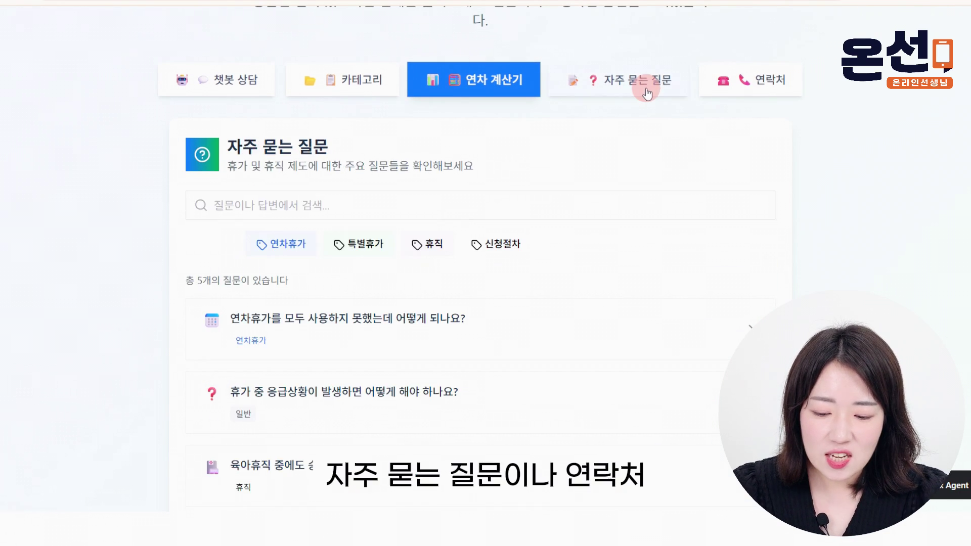
pyautogui.click(782, 87)
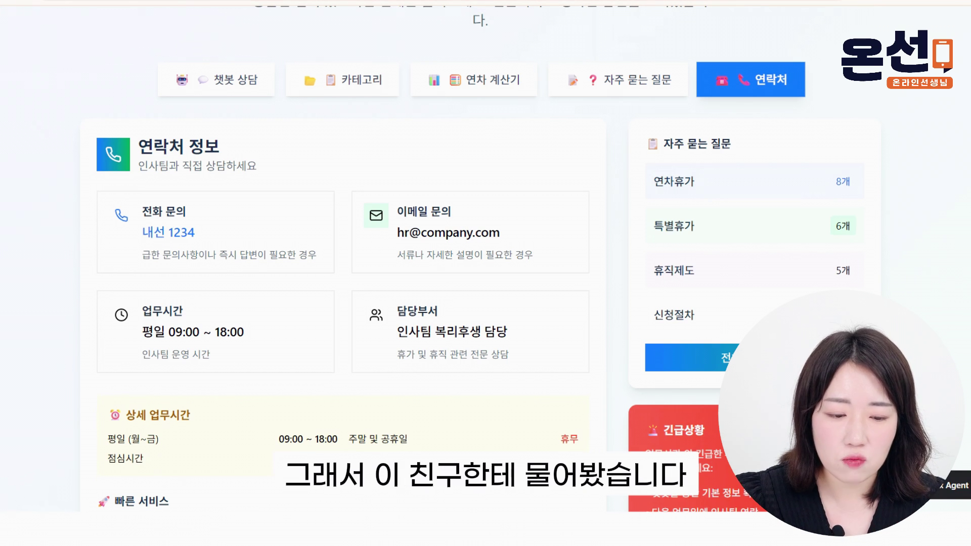
# Step: Switch to the MiniMax Agent conversation and read its reply on website integration down to the list of provided files
pyautogui.click(177, 1)
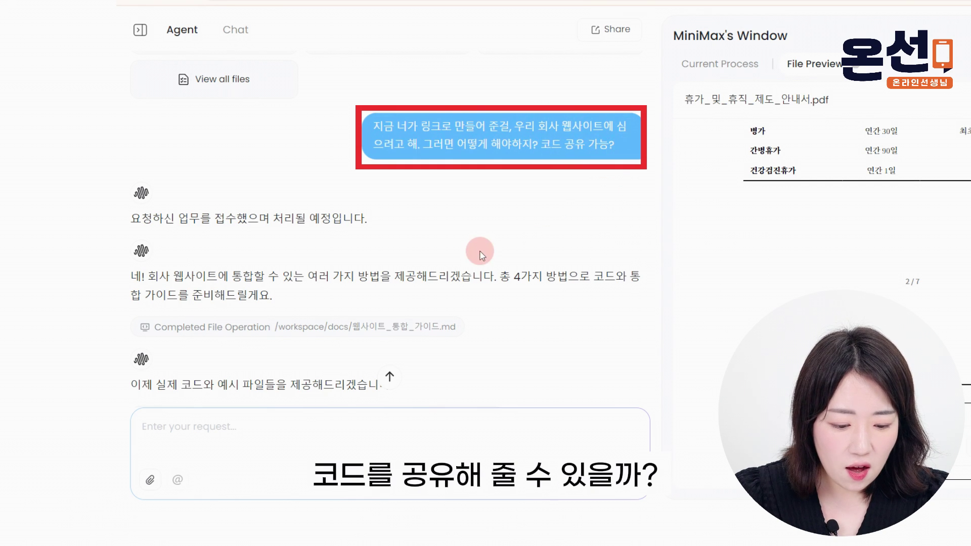
pyautogui.scroll(-3, 481, 249)
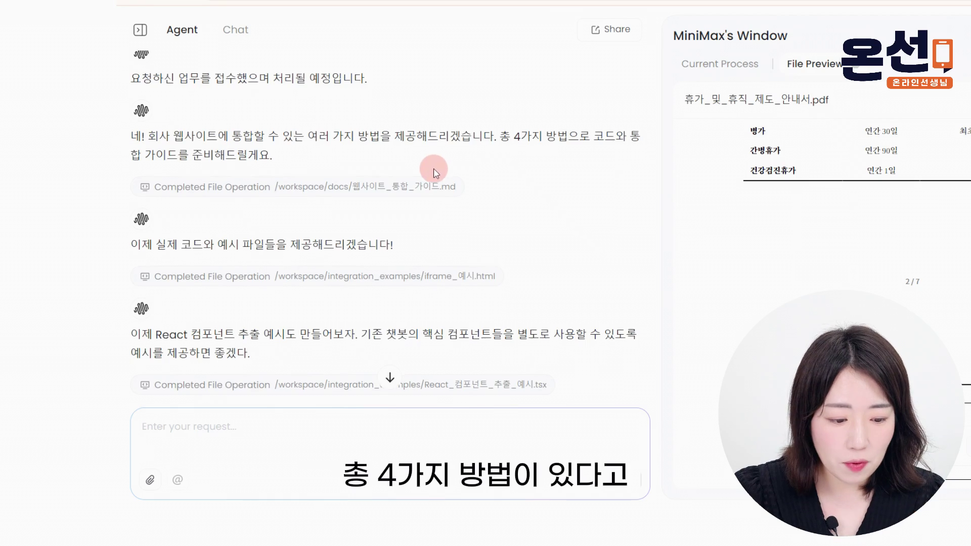
pyautogui.scroll(-8, 434, 164)
pyautogui.scroll(-5, 432, 165)
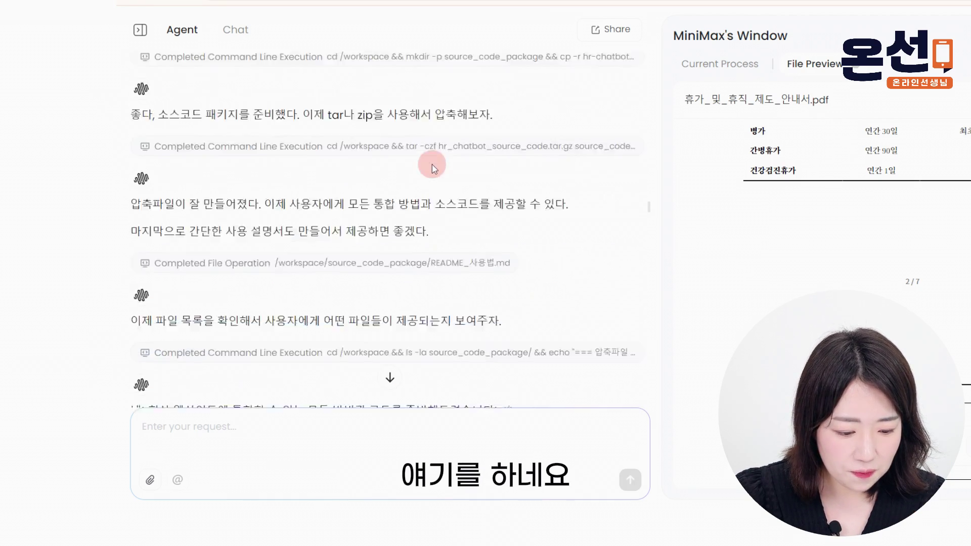
pyautogui.scroll(10, 431, 164)
pyautogui.scroll(-4, 429, 160)
pyautogui.scroll(-9, 430, 159)
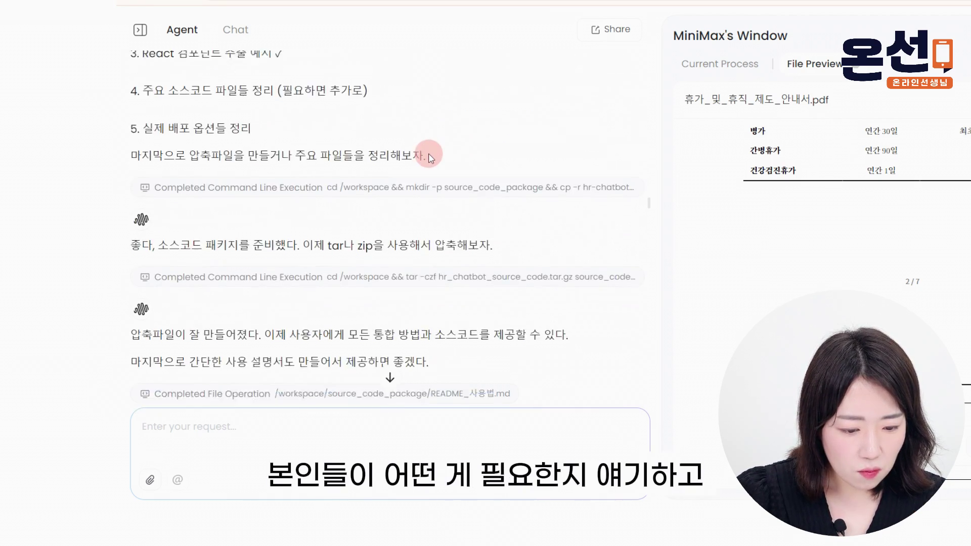
pyautogui.scroll(-9, 430, 158)
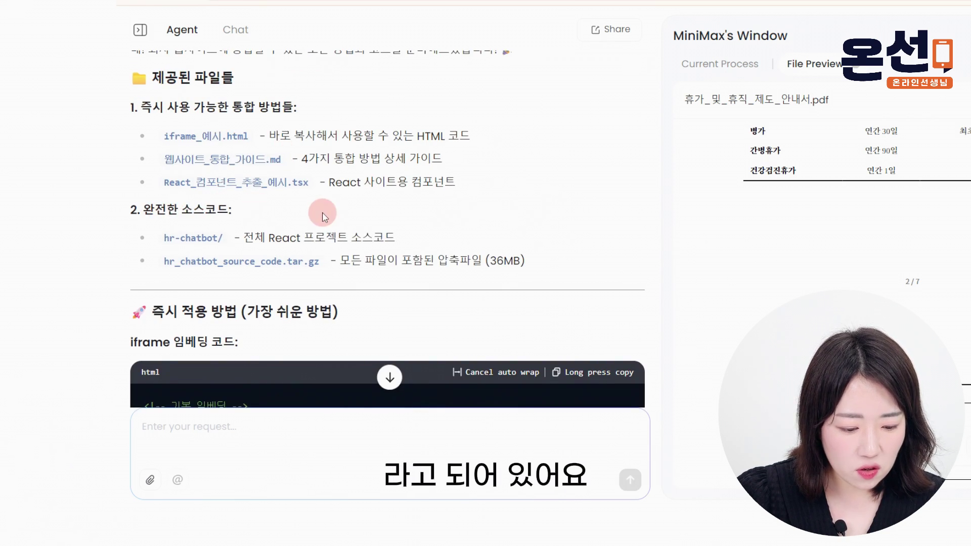
# Step: Read the iframe embedding code, advanced integration, branding customization, advantages of each method and development team notes in the agent's reply
pyautogui.scroll(-4, 320, 211)
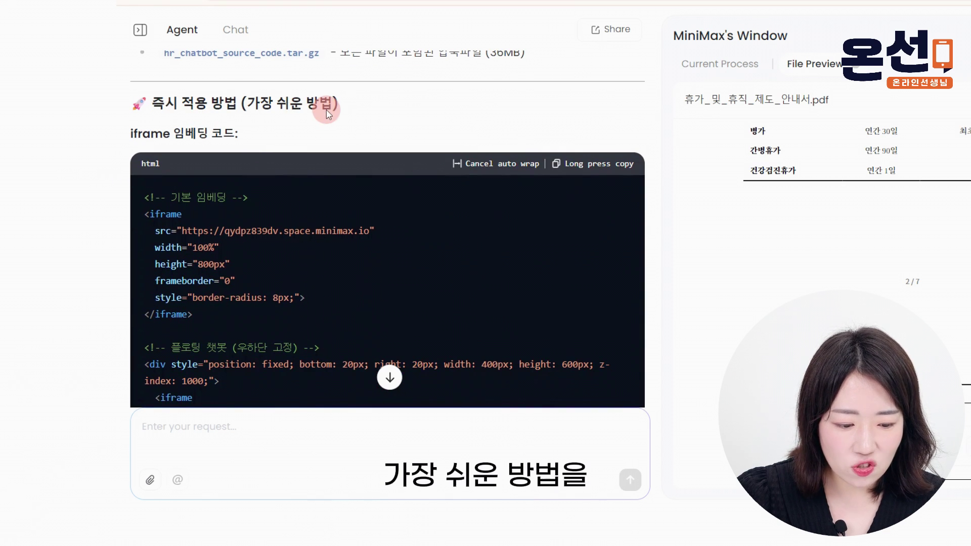
pyautogui.scroll(-2, 327, 109)
pyautogui.scroll(-10, 326, 108)
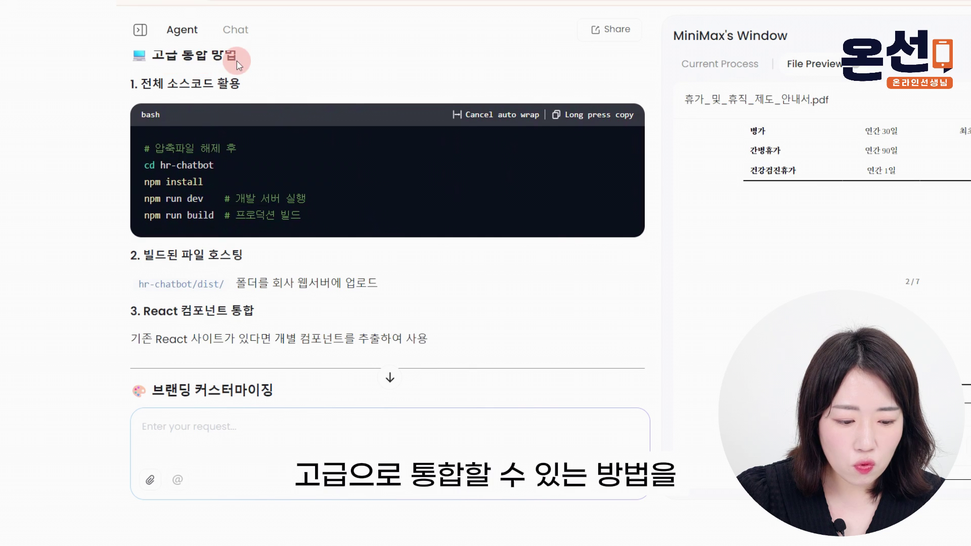
pyautogui.scroll(-5, 295, 223)
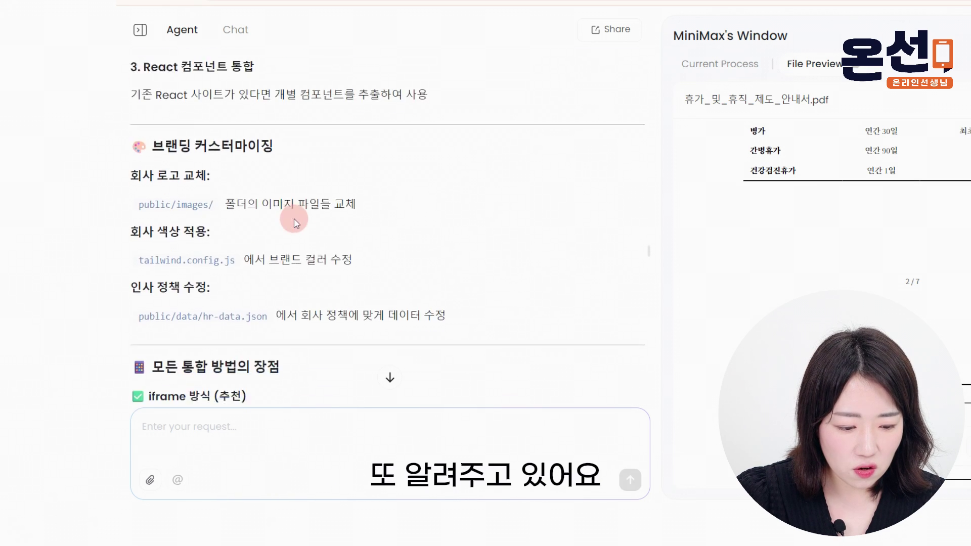
pyautogui.scroll(-2, 293, 219)
pyautogui.scroll(1, 292, 202)
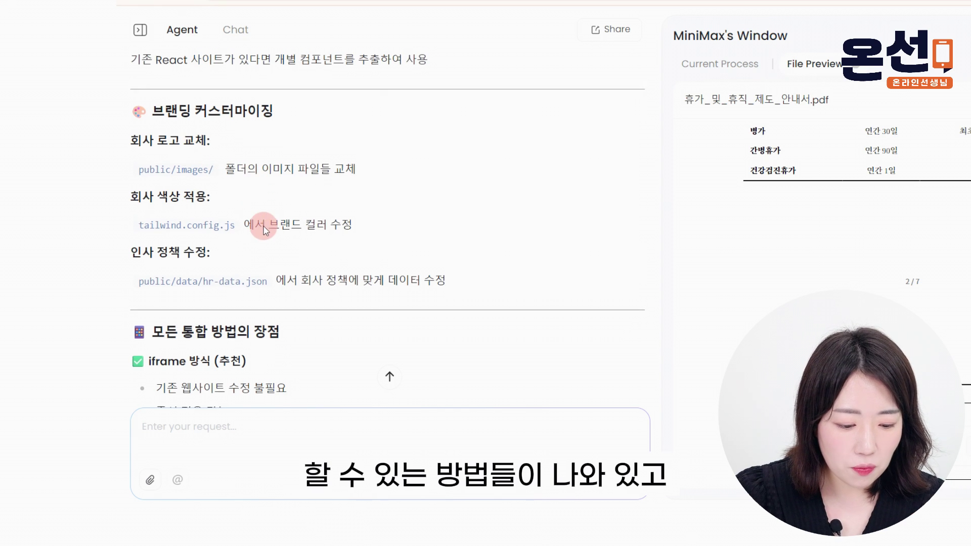
pyautogui.scroll(-4, 263, 230)
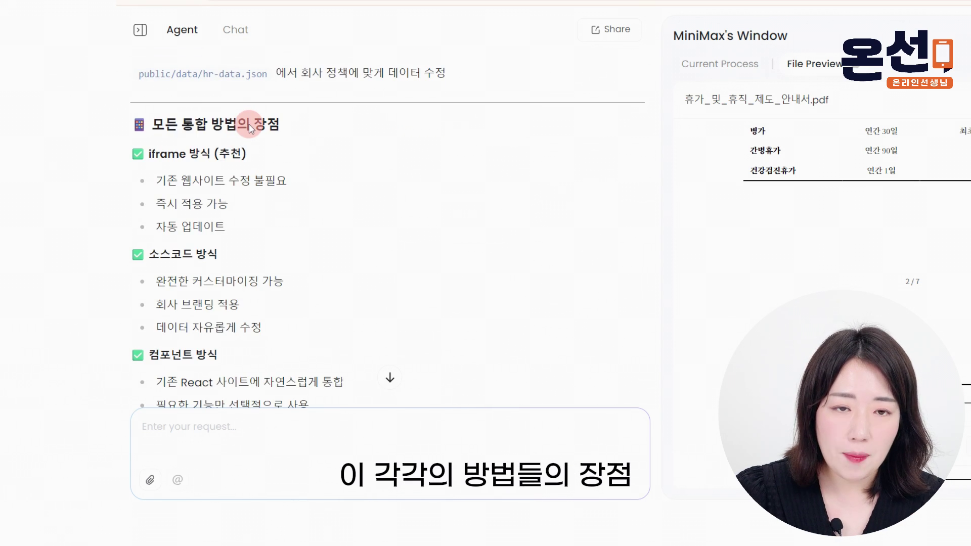
pyautogui.scroll(-7, 248, 127)
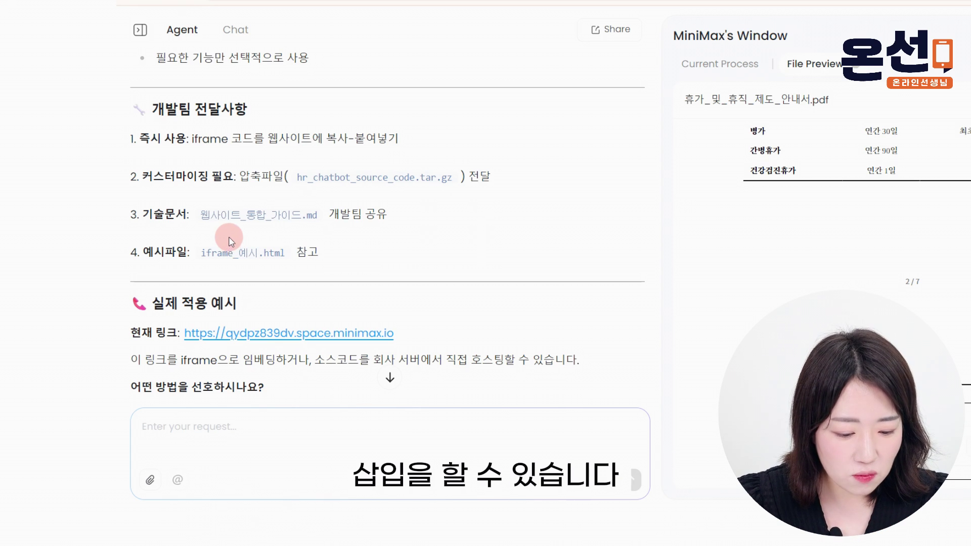
pyautogui.scroll(-10, 229, 241)
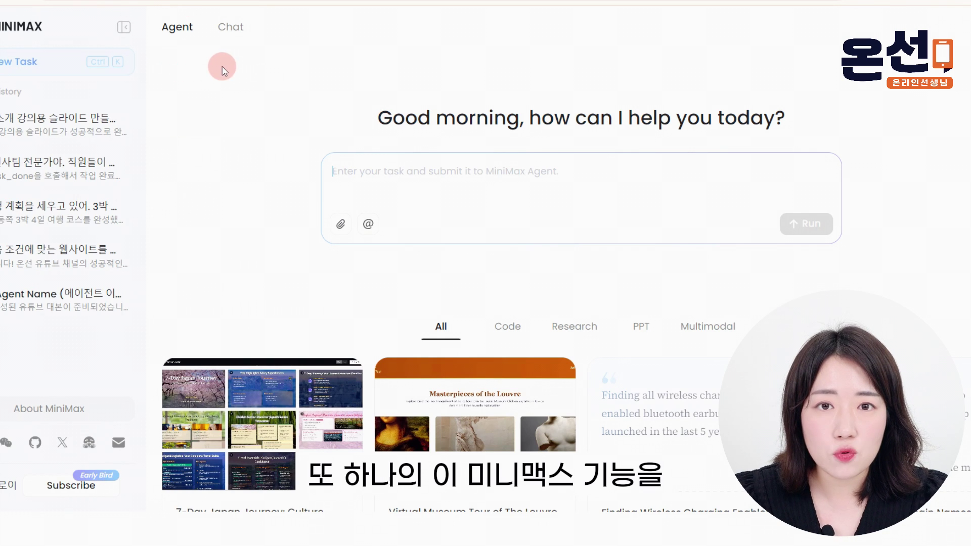
# Step: Collapse the task history sidebar and browse the Code, Research, PPT and Multimodal example categories on the main page
pyautogui.click(124, 26)
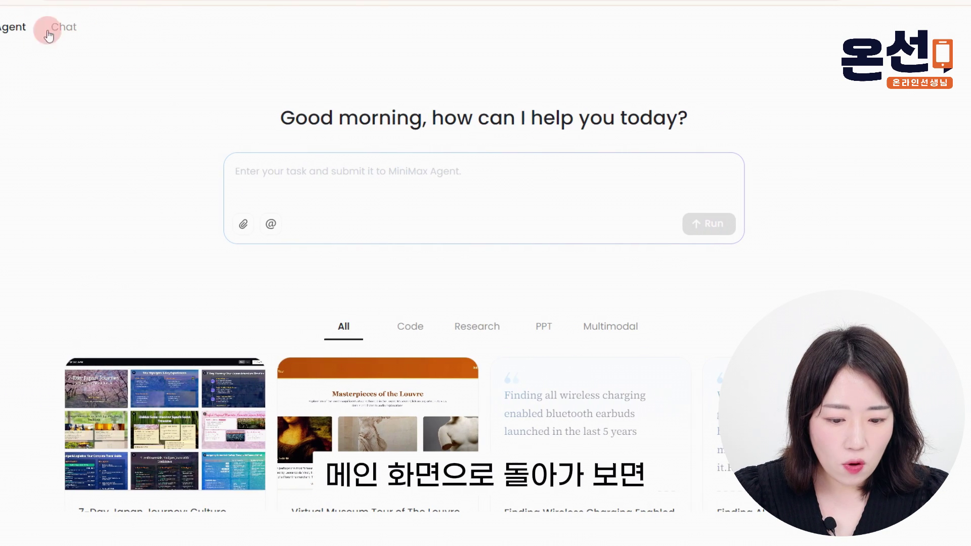
pyautogui.scroll(-3, 355, 329)
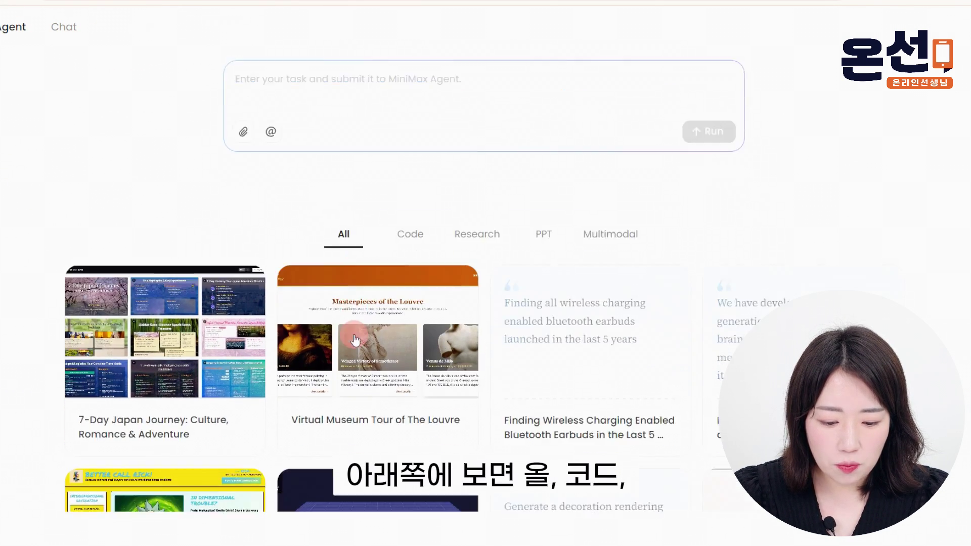
pyautogui.click(412, 188)
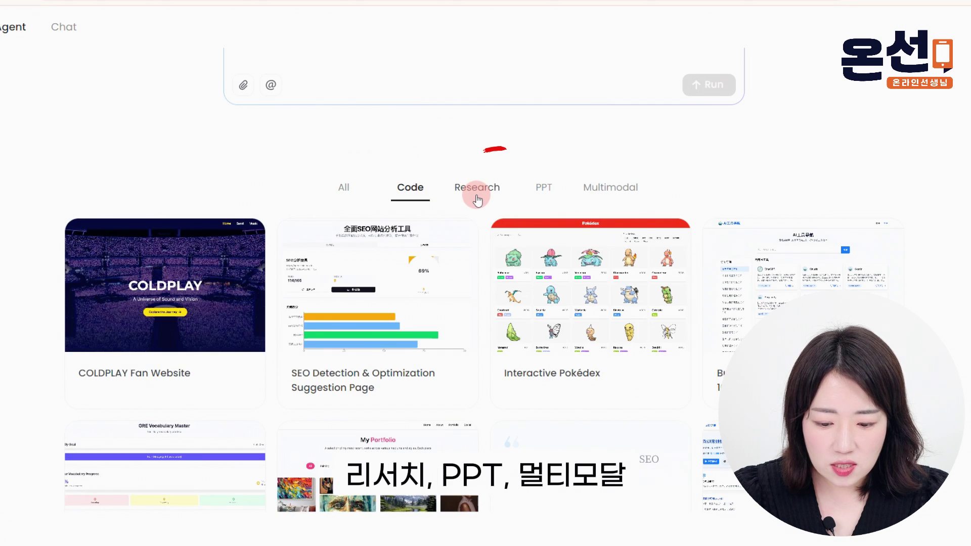
pyautogui.click(477, 189)
pyautogui.click(555, 200)
pyautogui.click(604, 196)
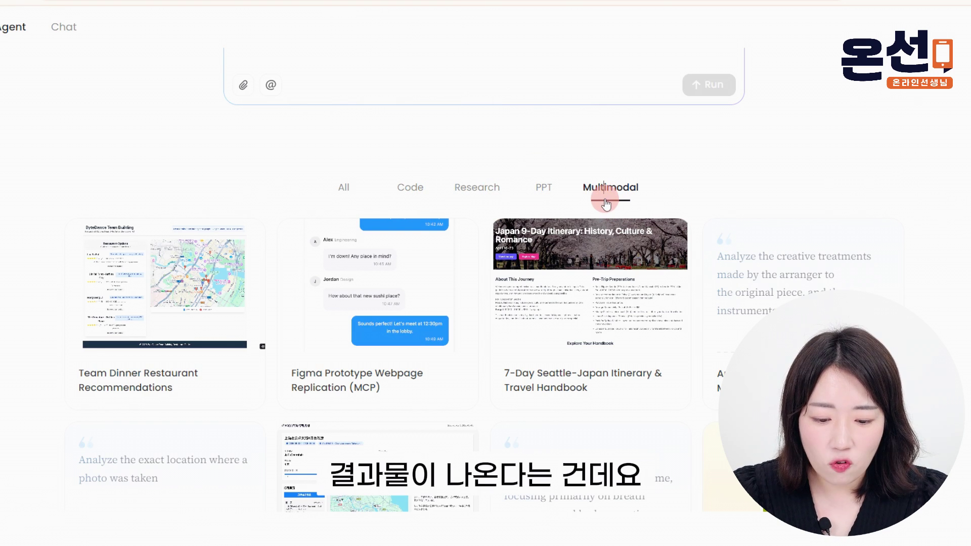
# Step: Compare the example results offered in the Code category with those in the Research category
pyautogui.scroll(2, 605, 202)
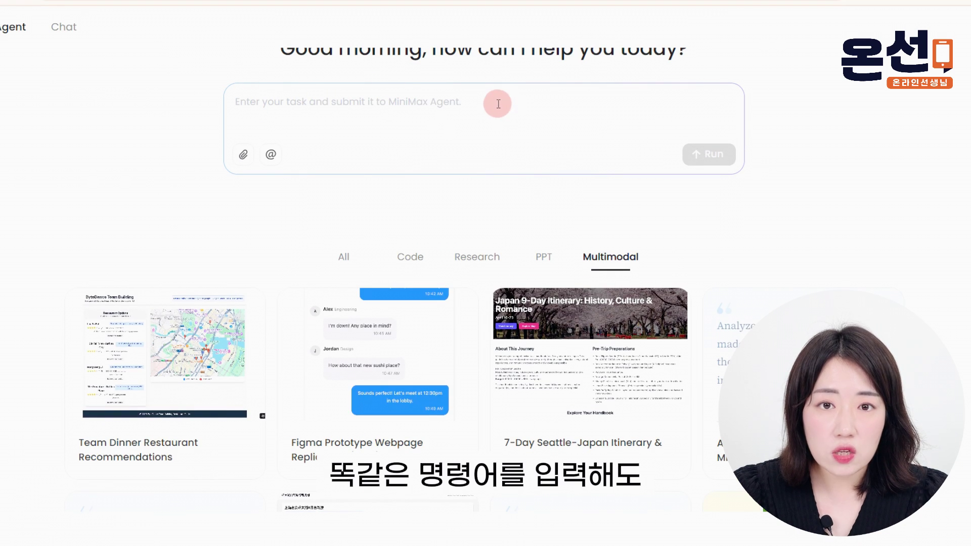
pyautogui.click(410, 257)
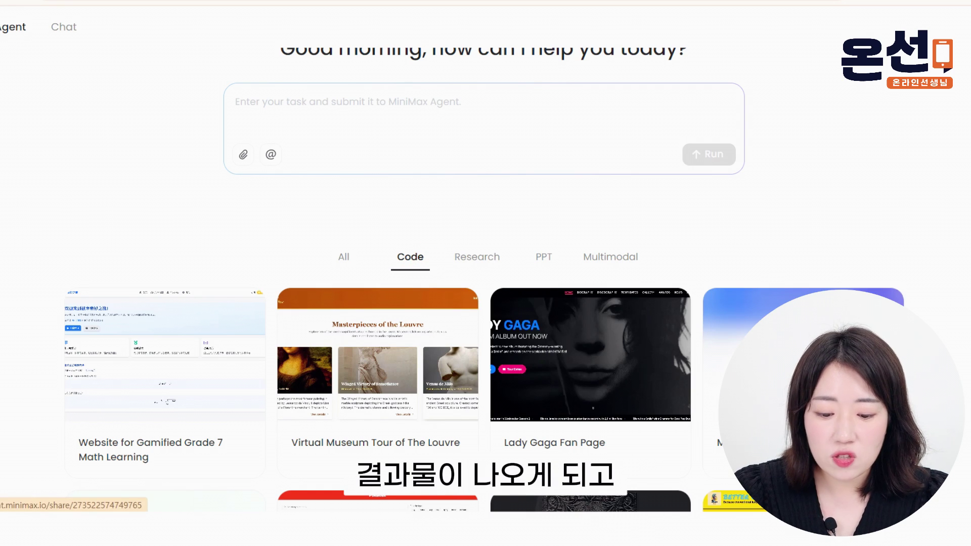
pyautogui.click(493, 256)
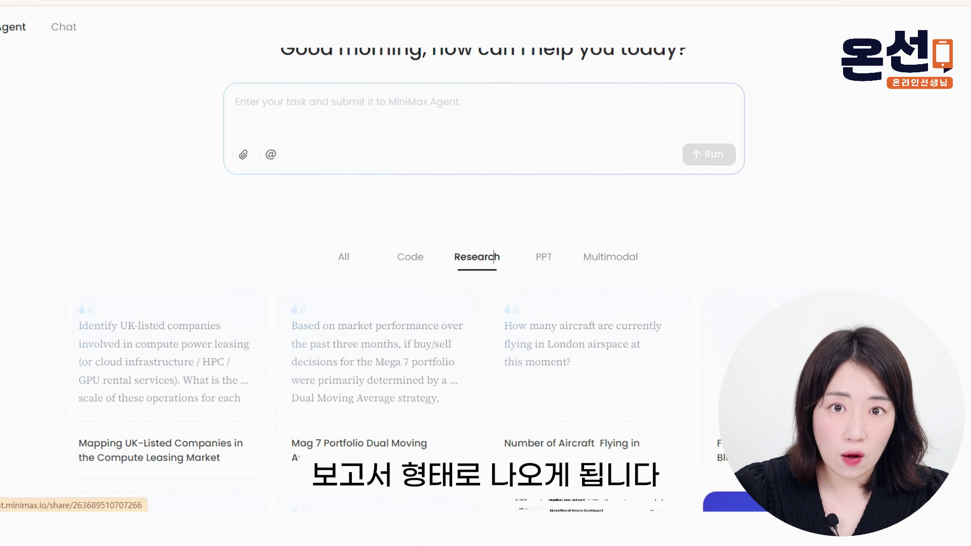
pyautogui.scroll(-1, 635, 275)
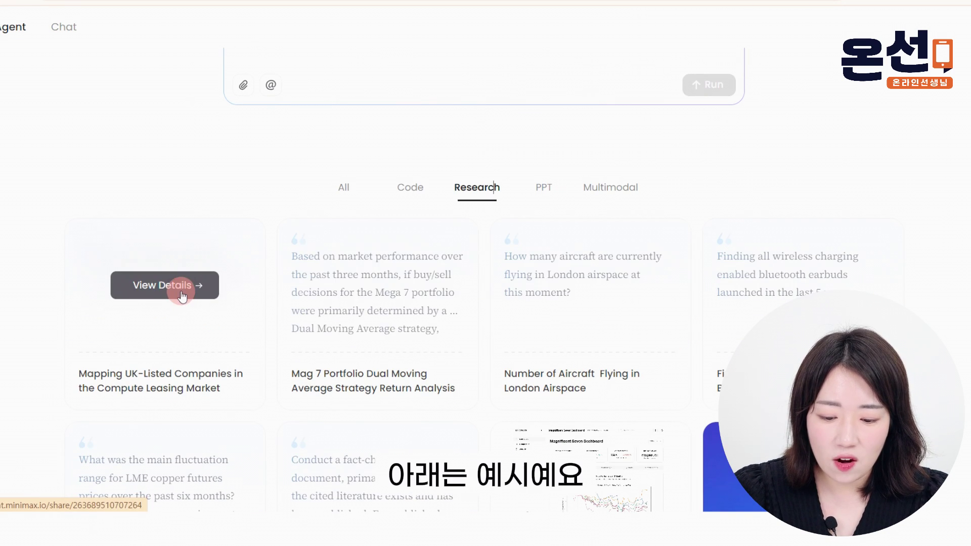
# Step: Select the PPT category and run the agent task "AI 초보자를 위한 강의 프레젠테이션 슬라이드 만들어줘"
pyautogui.click(540, 188)
pyautogui.scroll(1, 540, 189)
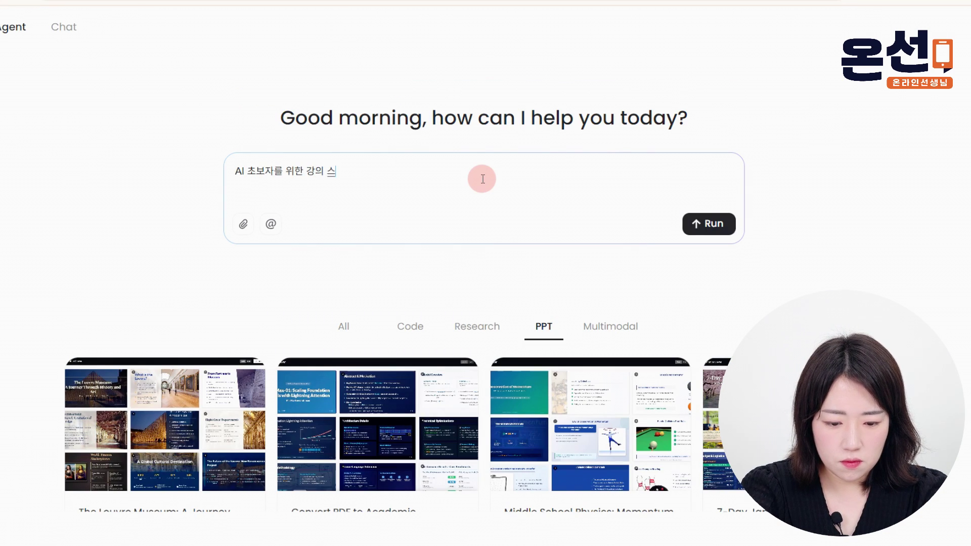
pyautogui.write('줘')
pyautogui.press('Left')
pyautogui.press('Left')
pyautogui.press('Left')
pyautogui.press('Left')
pyautogui.press('Left')
pyautogui.press('Left')
pyautogui.press('Left')
pyautogui.press('Left')
pyautogui.press('Left')
pyautogui.write('프레젠테잇')
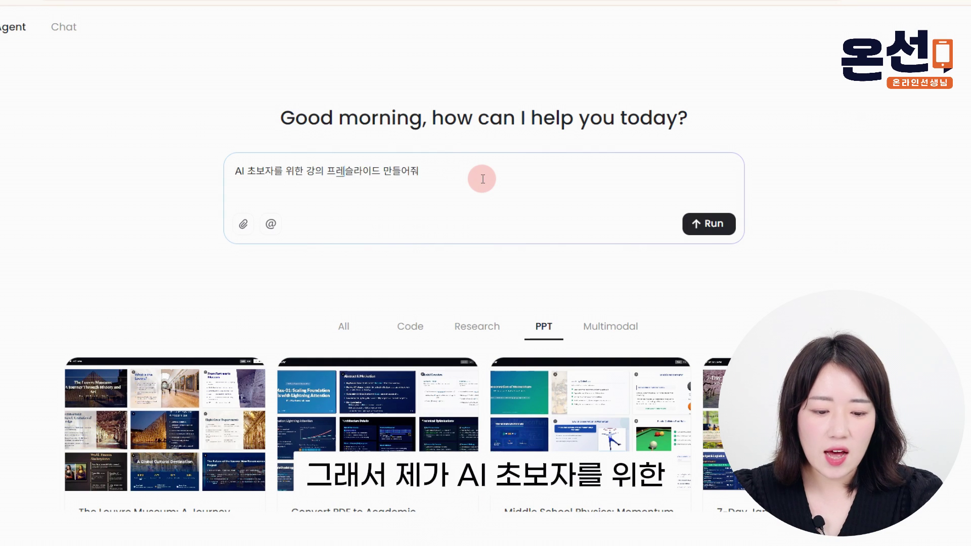
pyautogui.write('션')
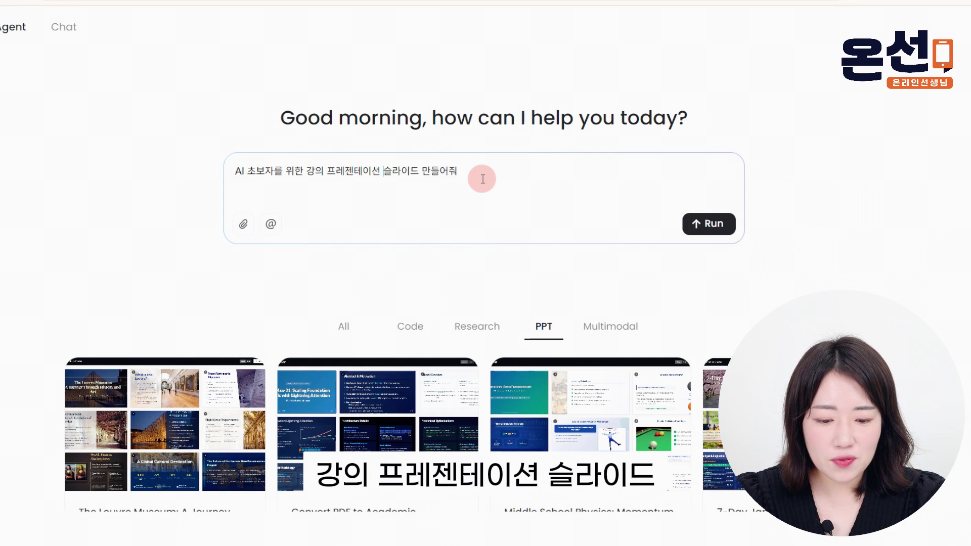
pyautogui.click(724, 224)
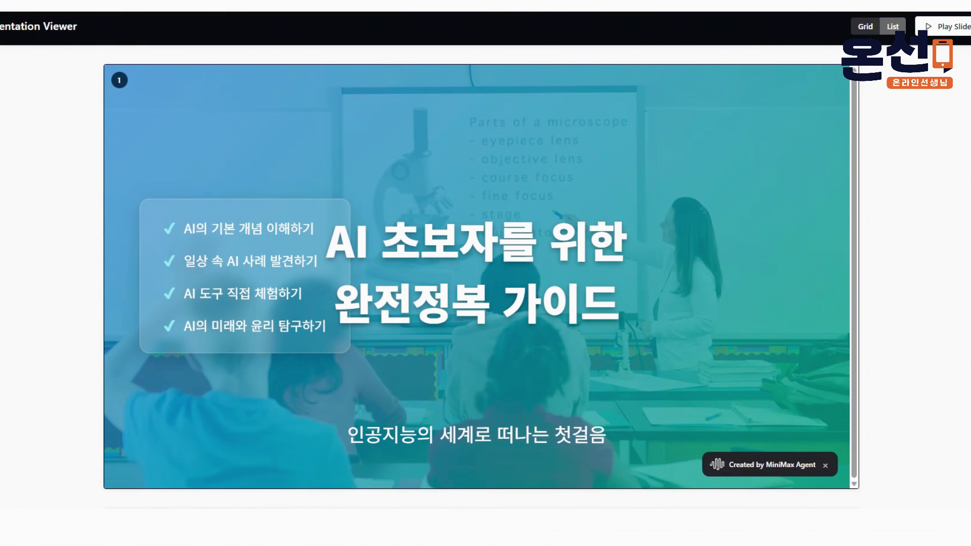
# Step: Review the generated deck's first eight slides, from the title through AI basics, main types, everyday AI, machine learning, deep learning and generative AI
pyautogui.scroll(-9, 485, 273)
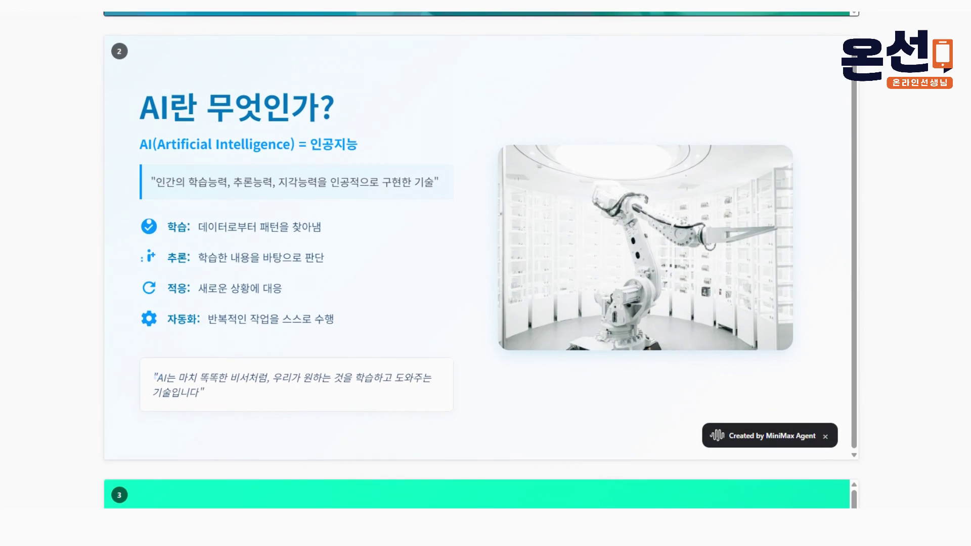
pyautogui.scroll(-8, 485, 273)
pyautogui.scroll(-8, 485, 273)
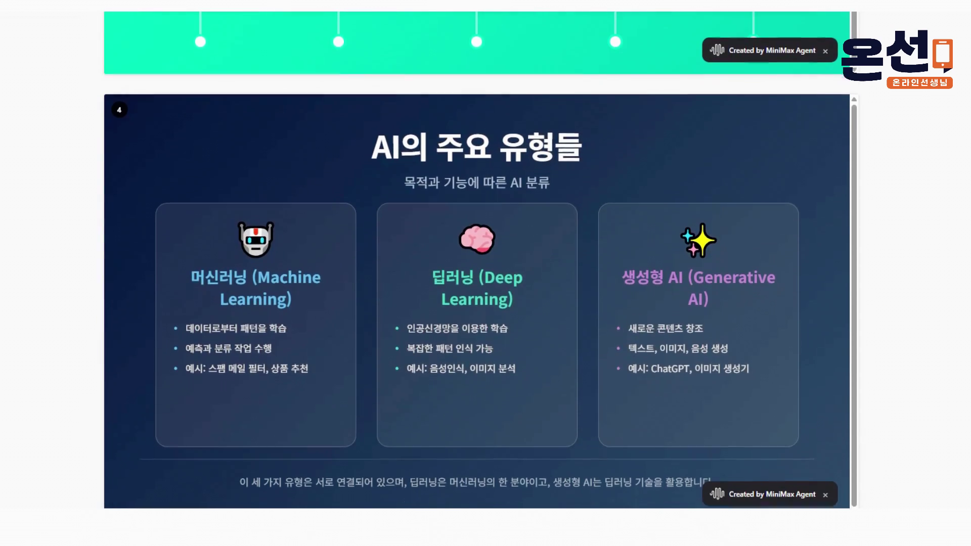
pyautogui.scroll(-1, 485, 273)
pyautogui.scroll(-8, 485, 273)
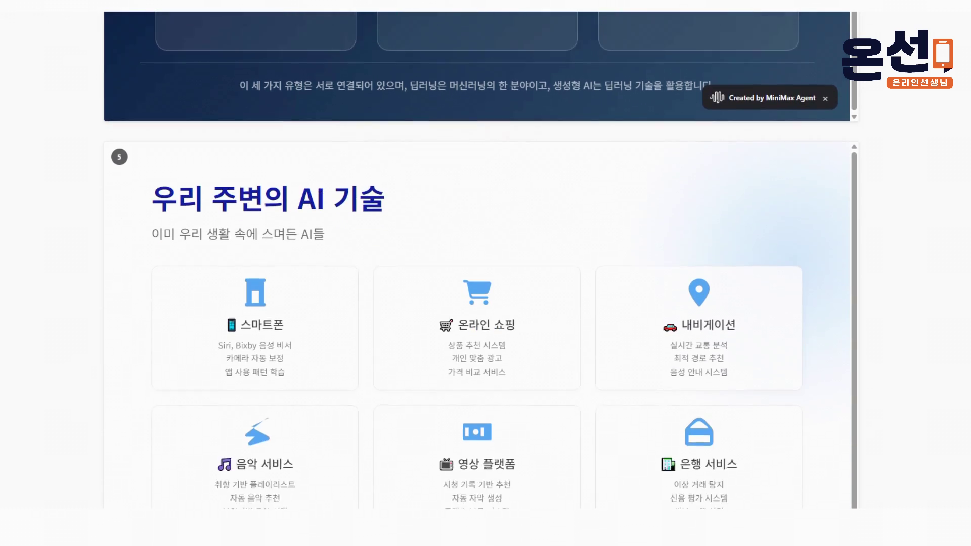
pyautogui.scroll(-7, 486, 273)
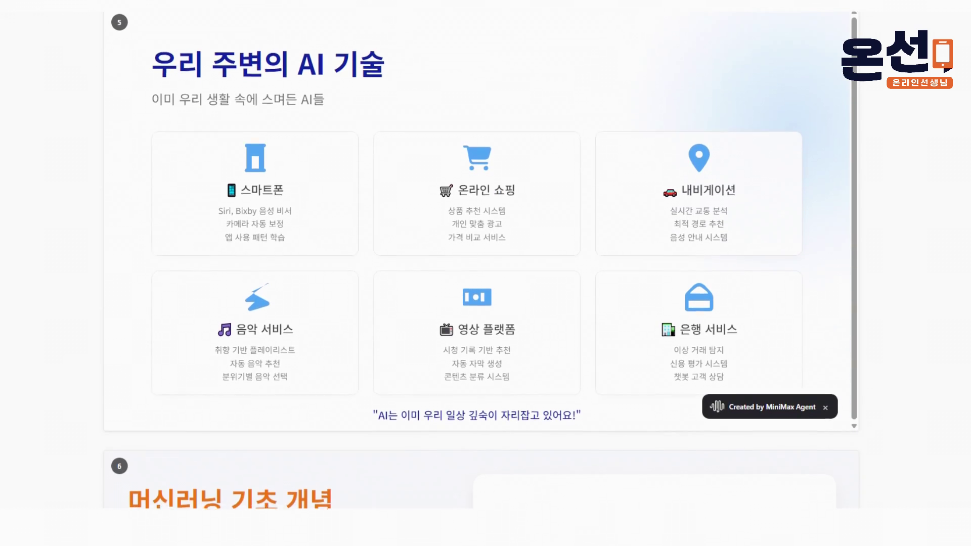
pyautogui.scroll(-9, 486, 273)
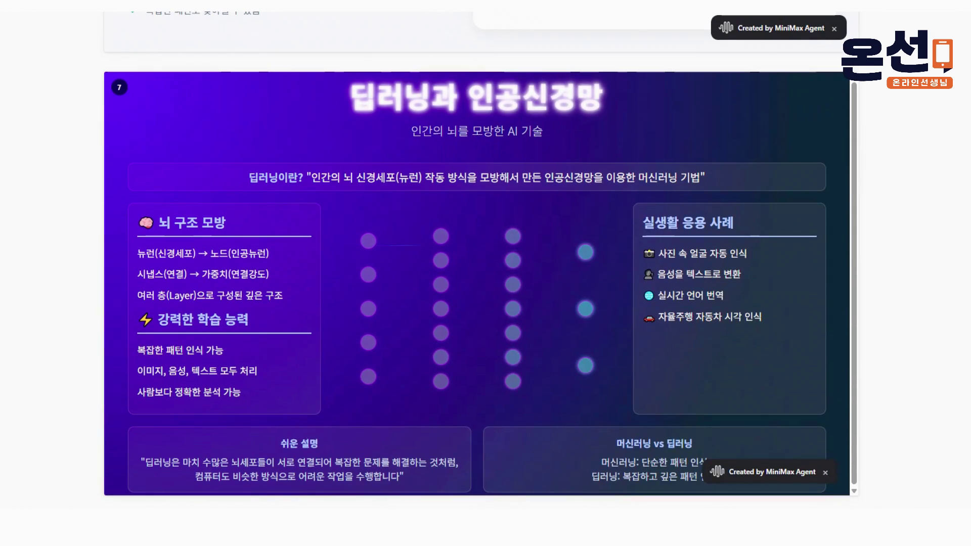
pyautogui.scroll(-10, 485, 273)
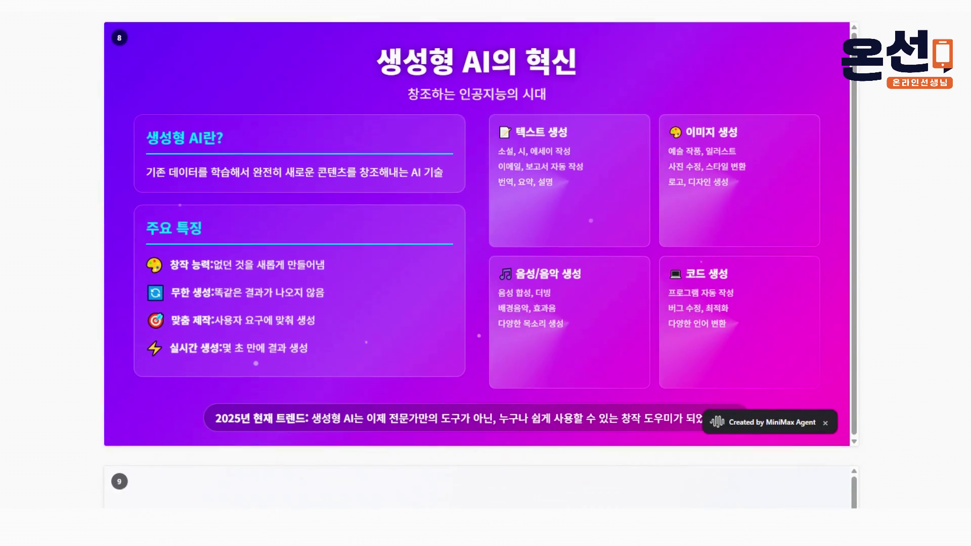
# Step: Review the deck's remaining slides on AI tools, benefits, limitations, ethics, future outlook, Q&A and further learning resources
pyautogui.scroll(-9, 486, 273)
pyautogui.scroll(-8, 485, 273)
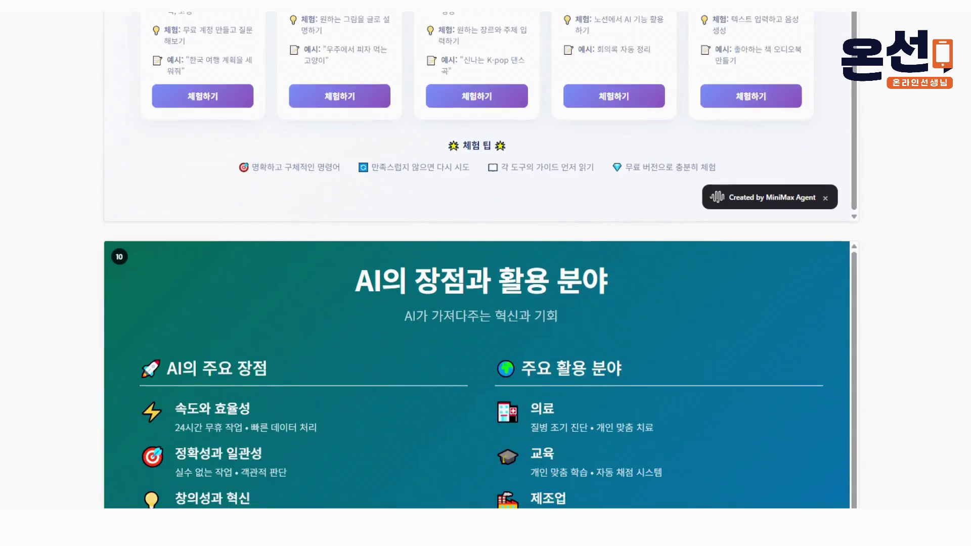
pyautogui.scroll(-3, 481, 261)
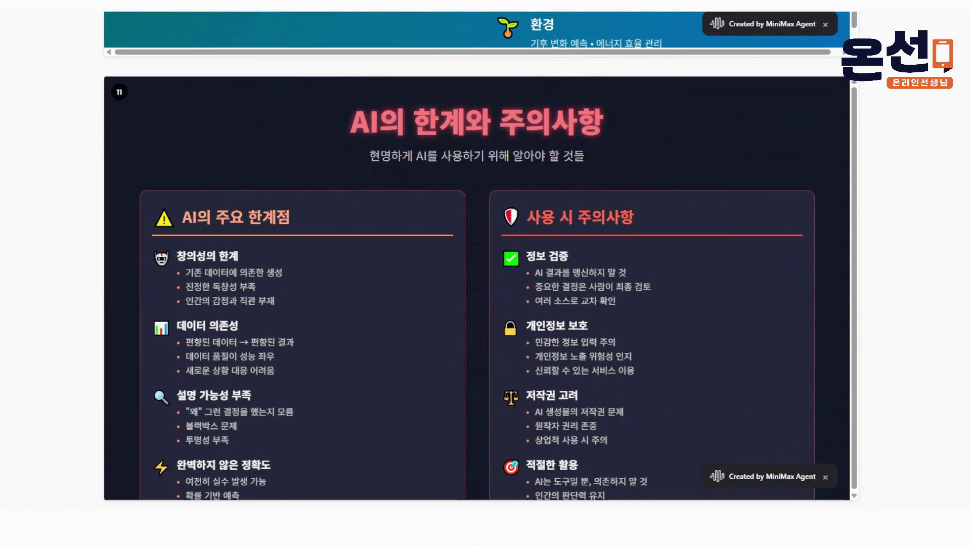
pyautogui.scroll(-12, 480, 261)
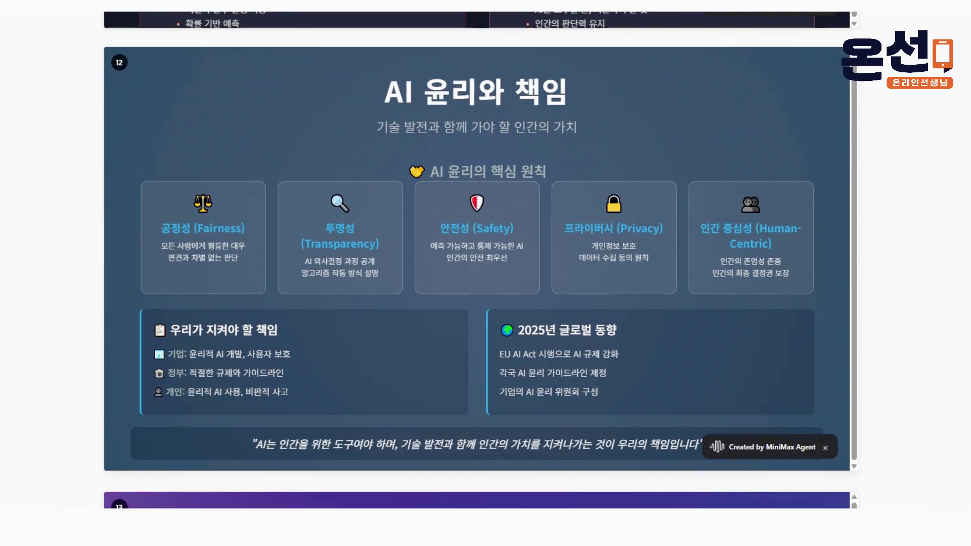
pyautogui.scroll(-2, 480, 260)
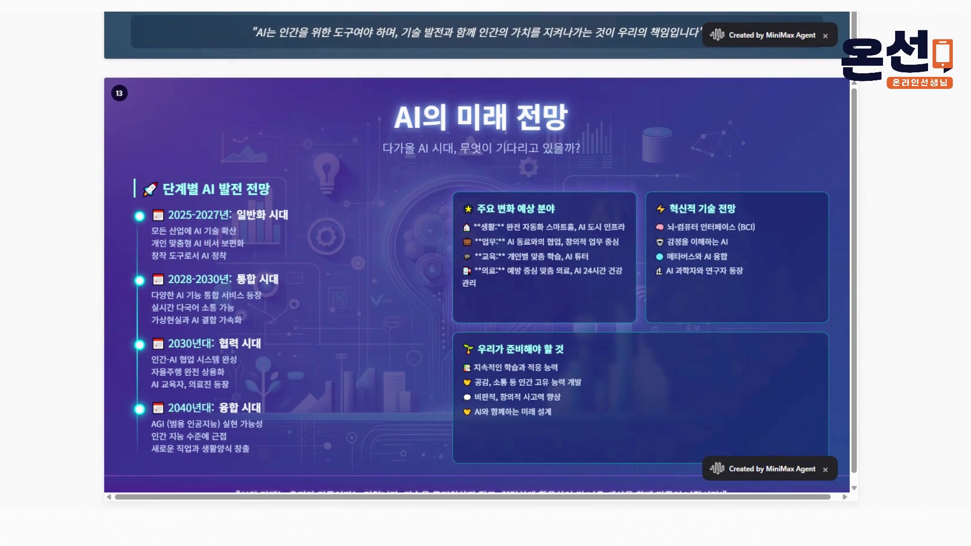
pyautogui.scroll(-7, 480, 261)
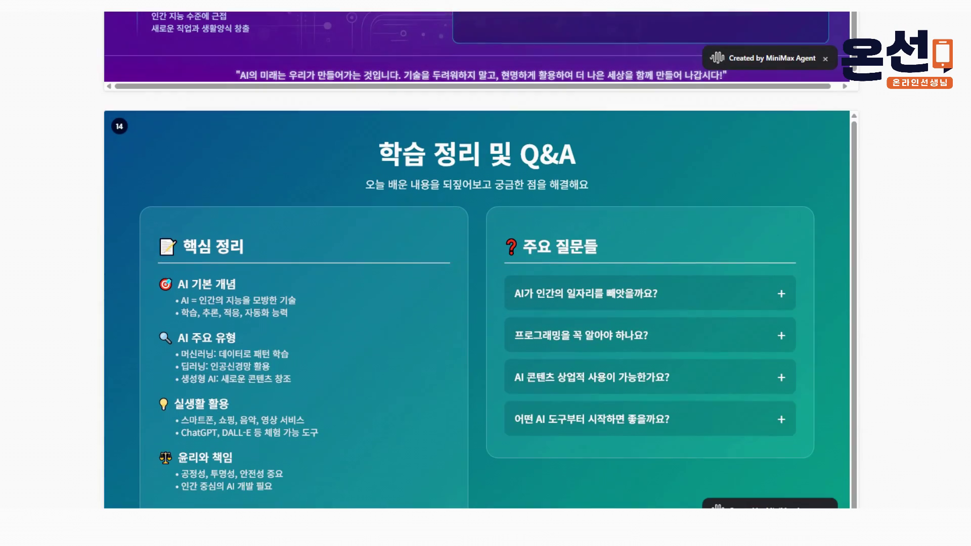
pyautogui.scroll(-7, 480, 260)
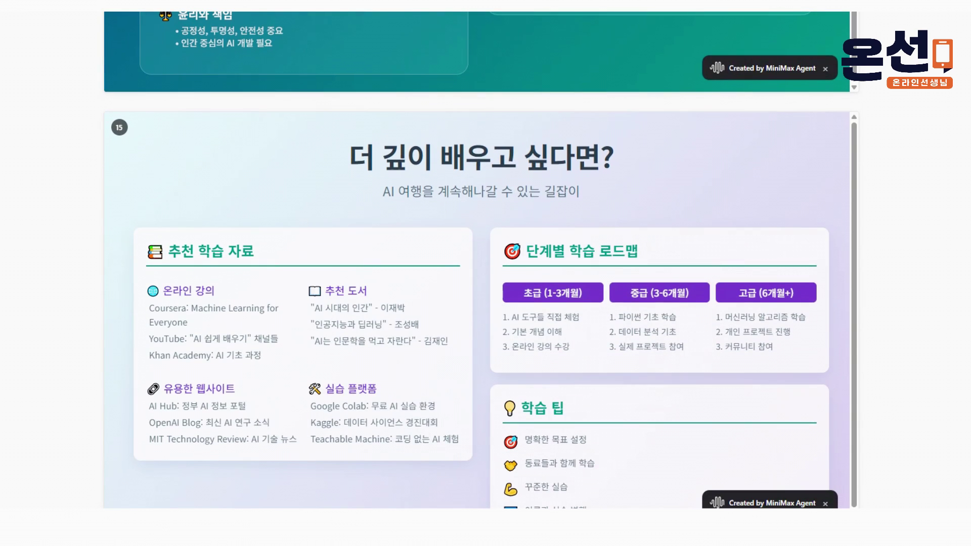
pyautogui.moveTo(149, 307); pyautogui.dragTo(235, 389)
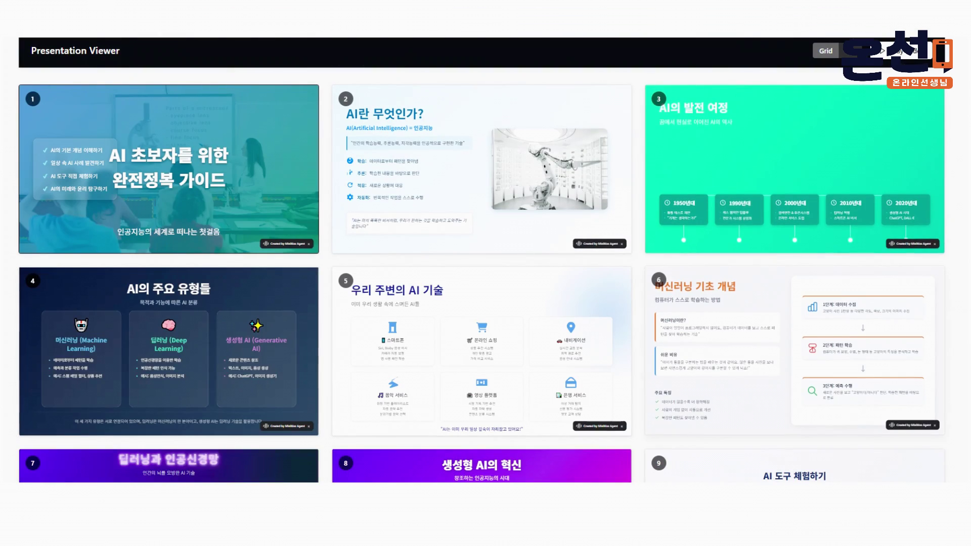
# Step: Look over the whole slide deck as thumbnails in the grid view of the Presentation Viewer
pyautogui.scroll(-3, 482, 259)
pyautogui.scroll(-7, 481, 259)
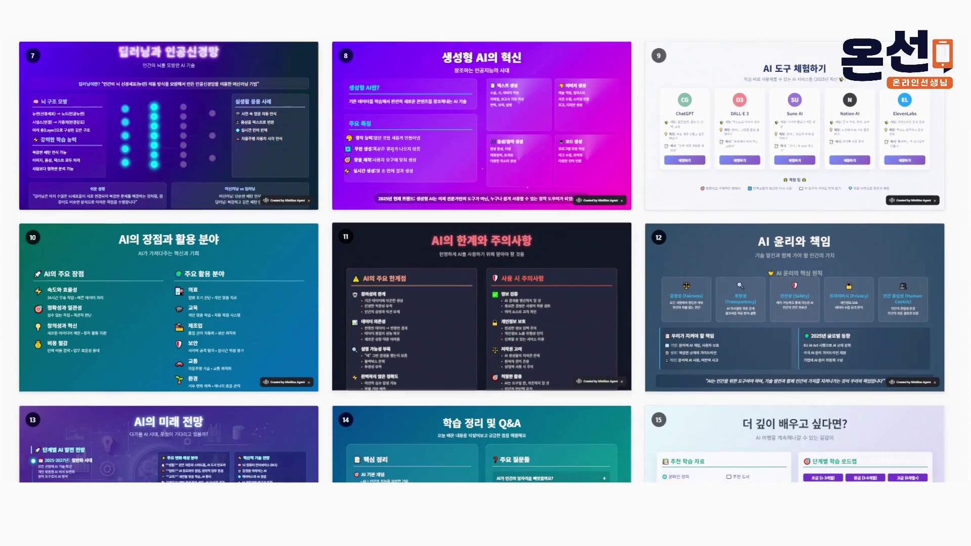
pyautogui.scroll(-1, 481, 259)
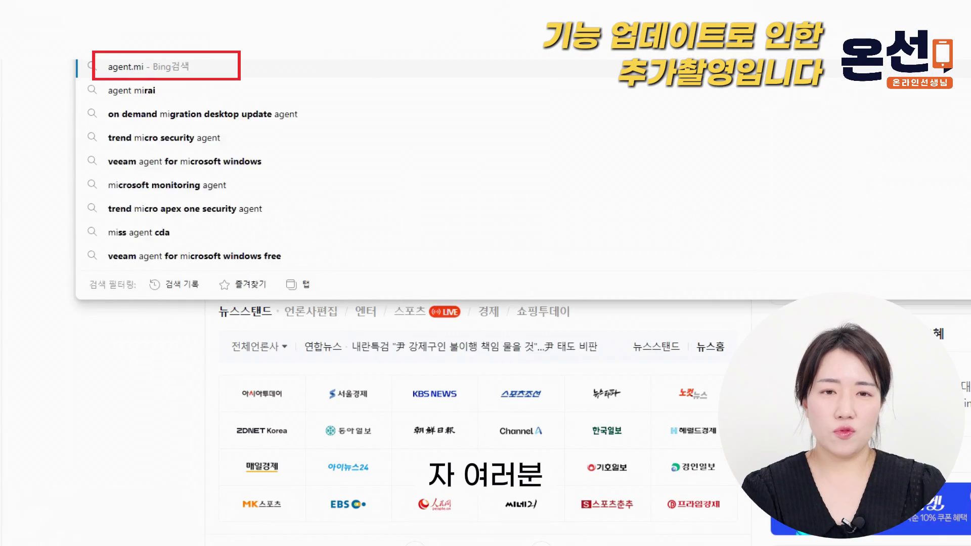
# Step: Go to the agent.minimax website in the browser
pyautogui.write('nimax')
pyautogui.press('Return')
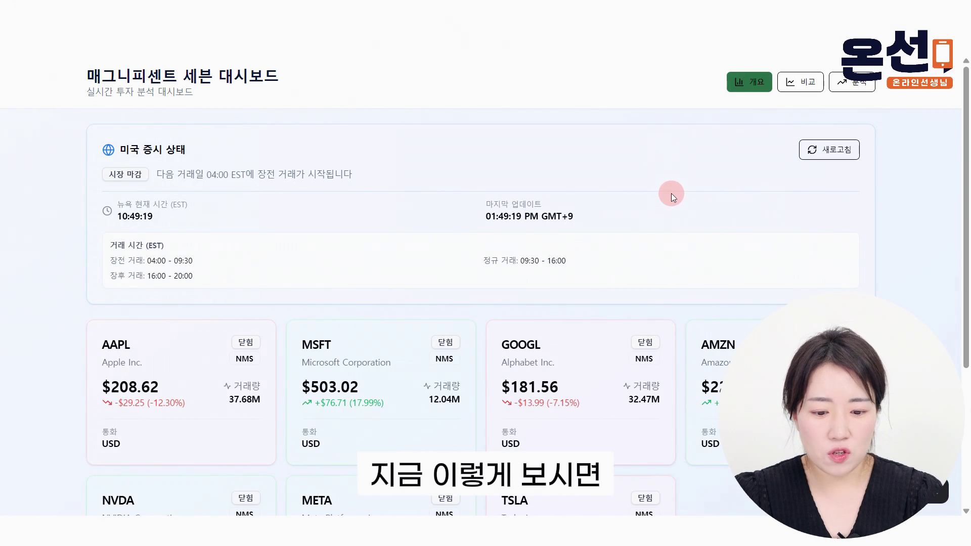
# Step: Examine the US market status and the seven stock cards on the 매그니피센트 세븐 대시보드 page
pyautogui.scroll(-3, 674, 196)
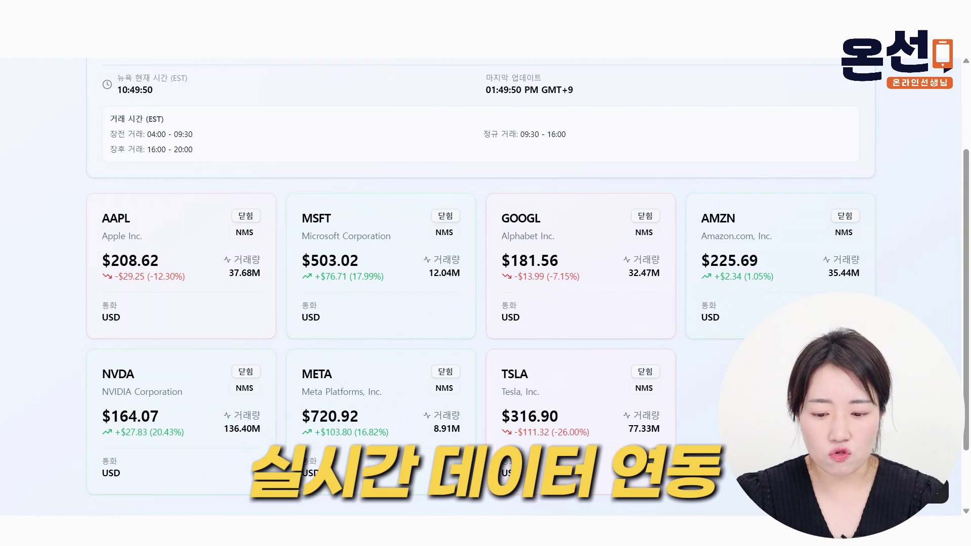
pyautogui.scroll(1, 481, 283)
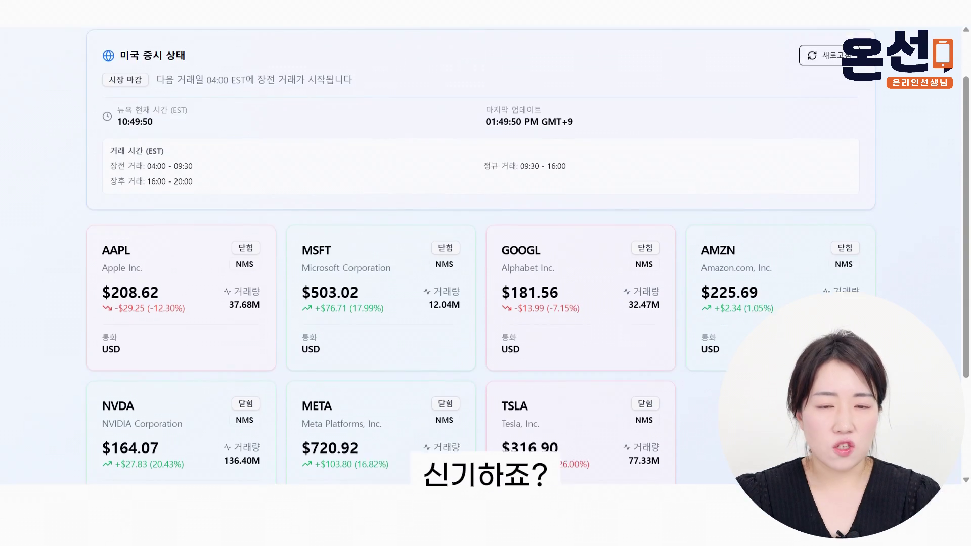